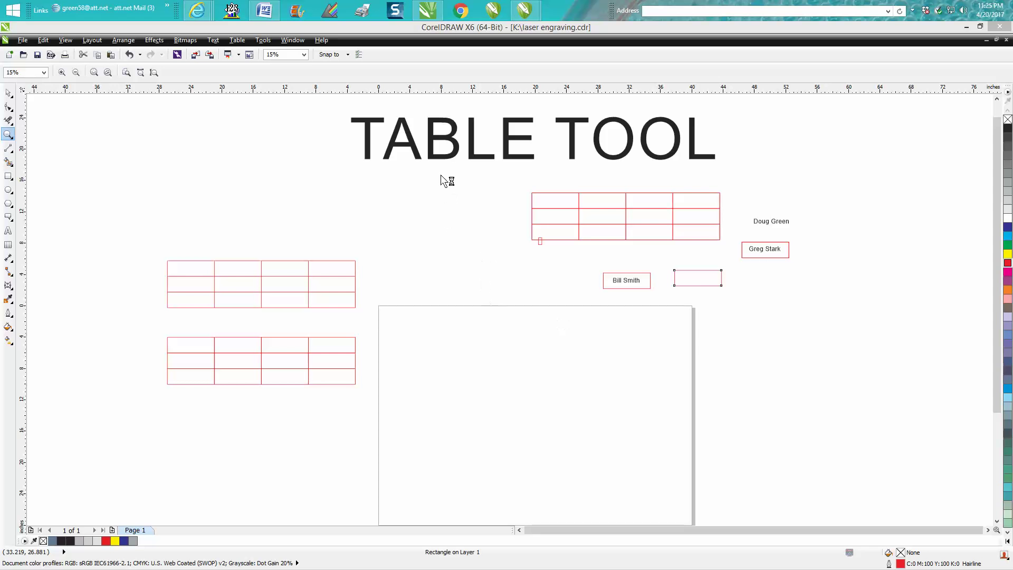
# Draw a new table at the upper left of the canvas
pyautogui.click(9, 94)
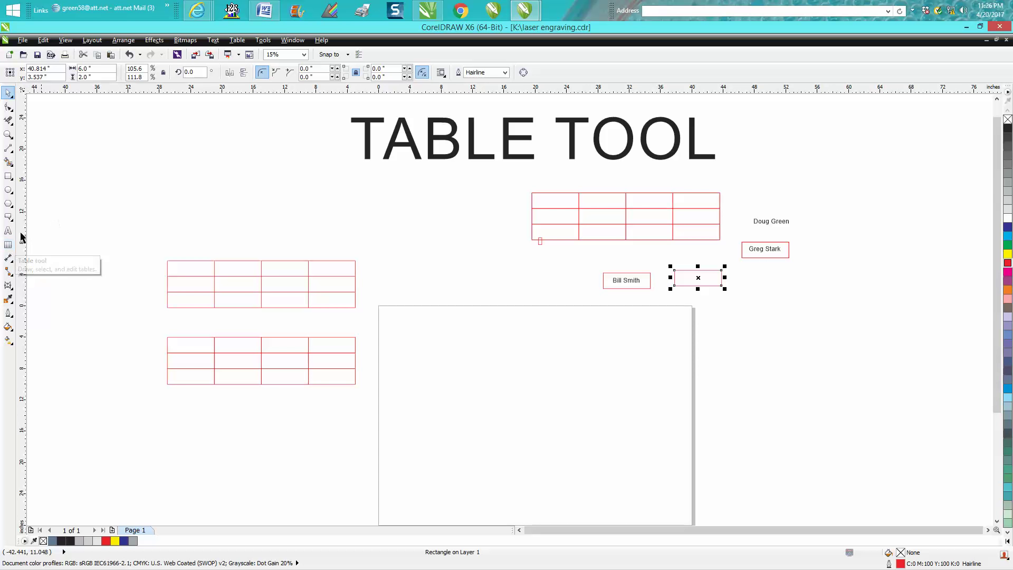
pyautogui.click(9, 245)
pyautogui.moveTo(174, 195); pyautogui.dragTo(375, 236)
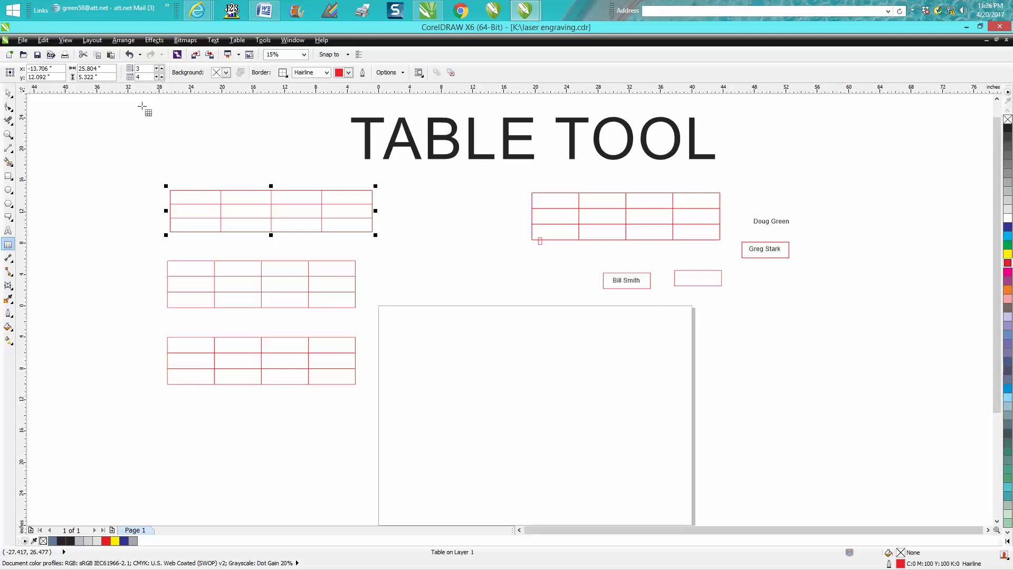
# Size the new table to 24 in wide by 6 in high
pyautogui.moveTo(108, 68); pyautogui.dragTo(55, 67)
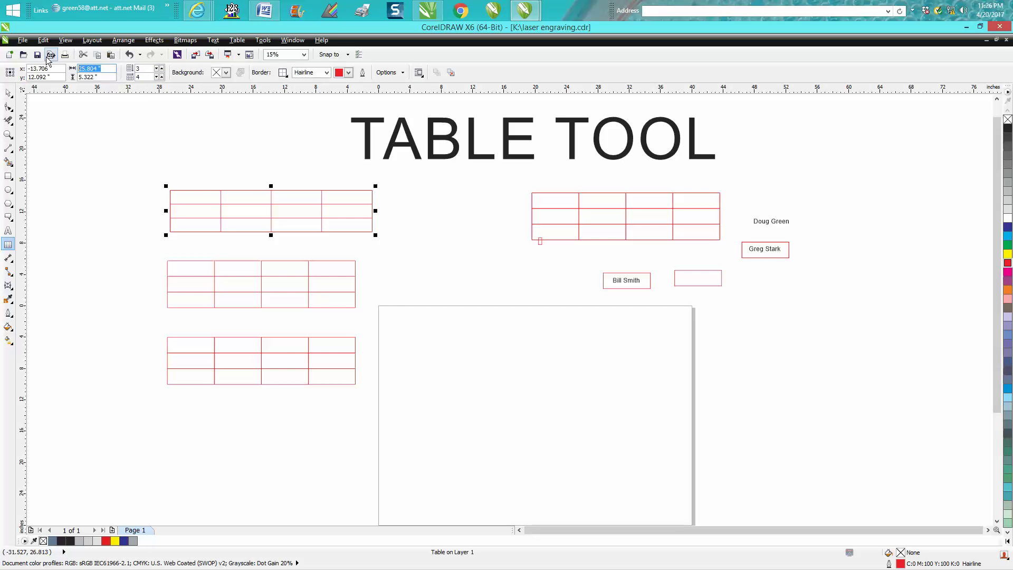
pyautogui.write('24')
pyautogui.press('Return')
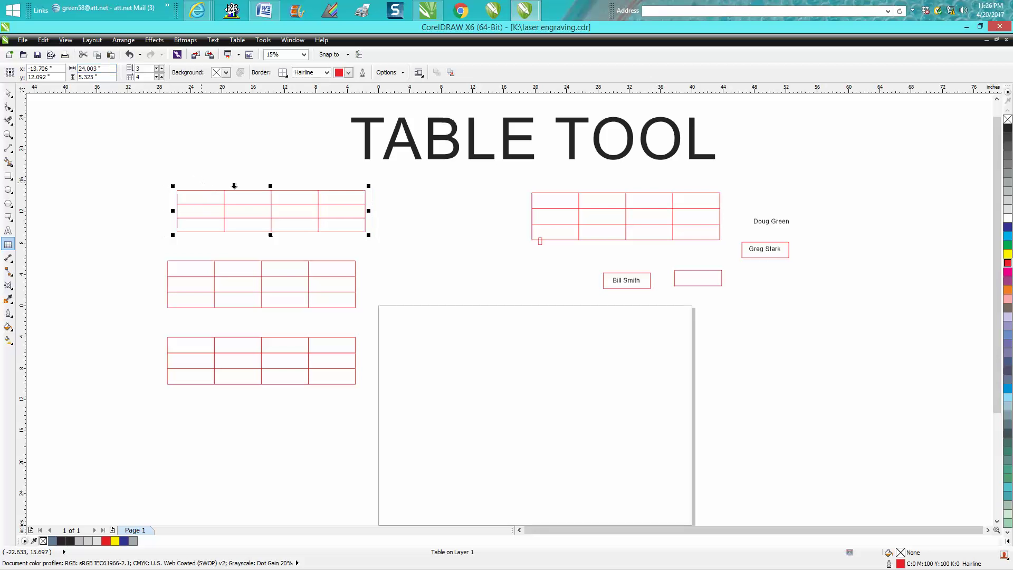
pyautogui.moveTo(100, 69); pyautogui.dragTo(61, 72)
pyautogui.write('24')
pyautogui.click(108, 77)
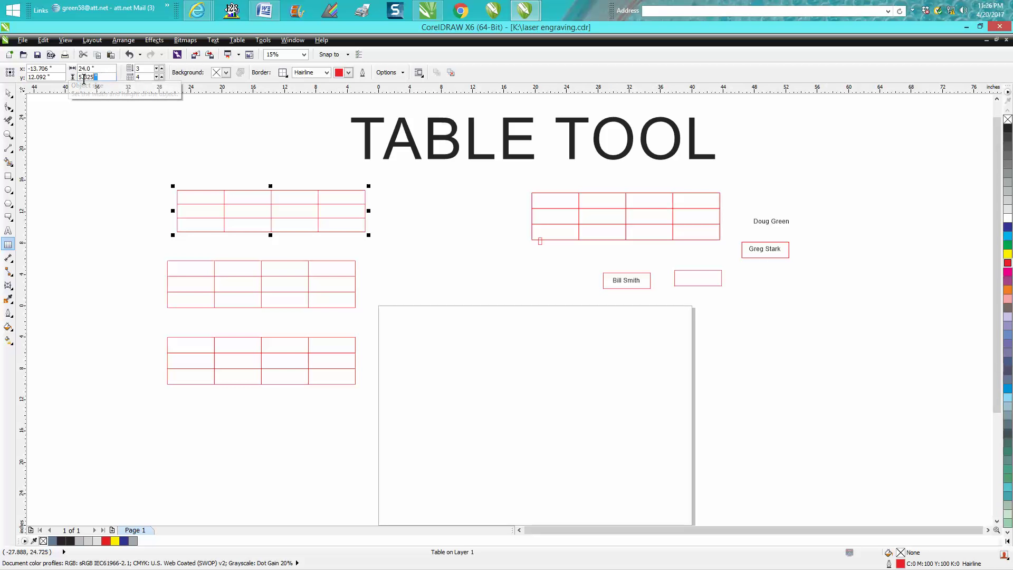
pyautogui.write('6')
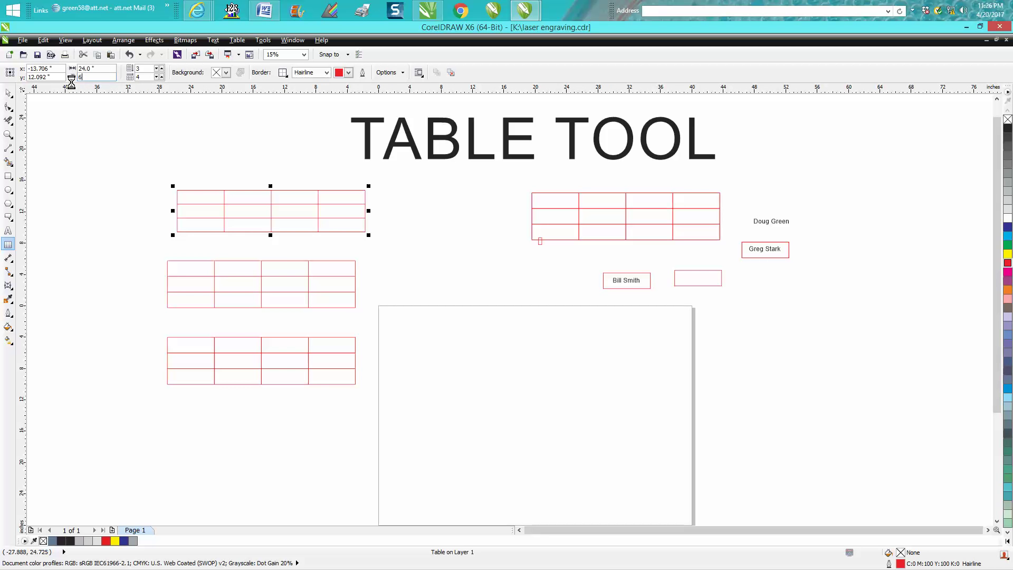
pyautogui.press('Return')
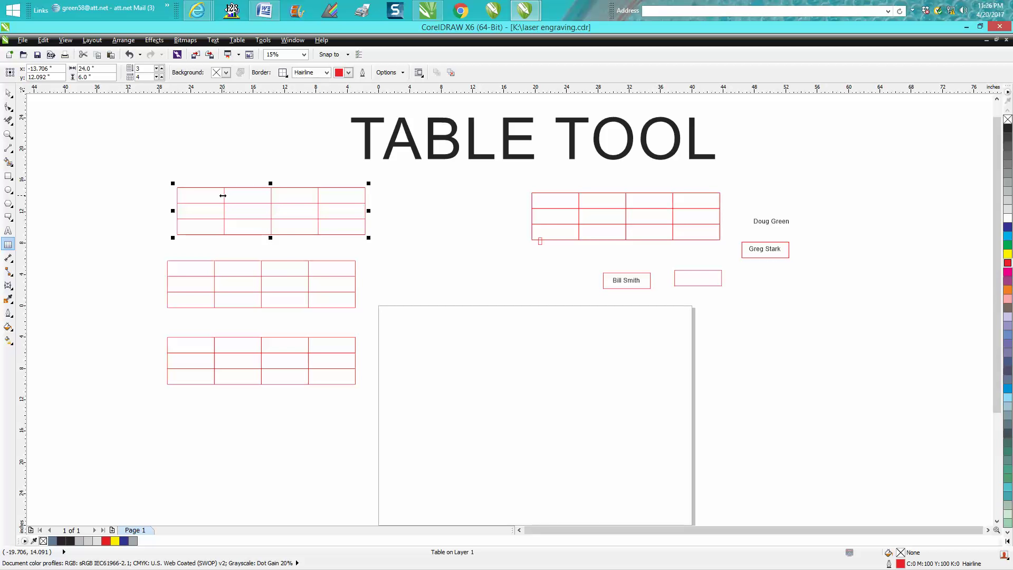
# Delete the new table and move the upper-left sample table up and to the right
pyautogui.press('Delete')
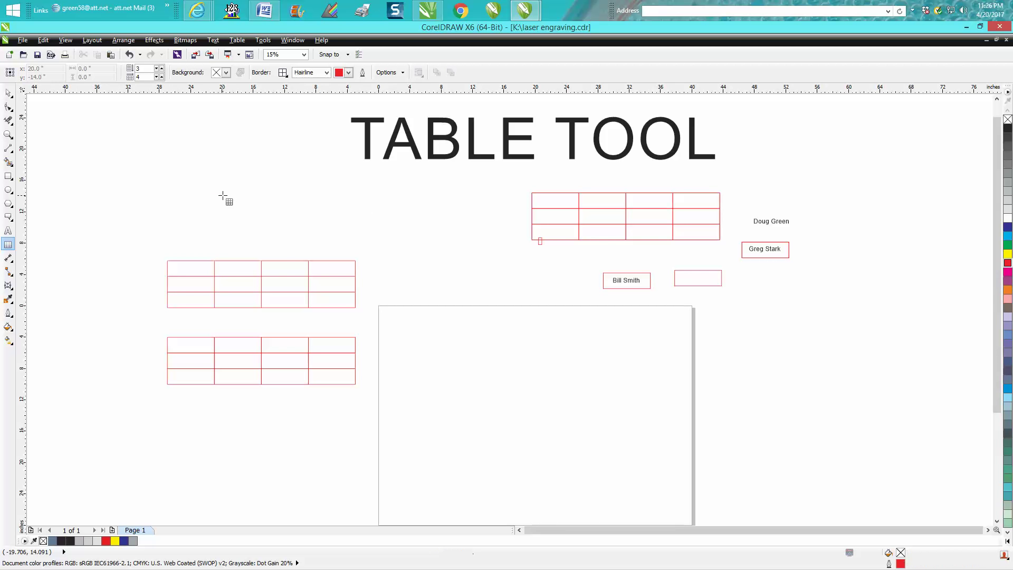
pyautogui.click(8, 93)
pyautogui.click(294, 260)
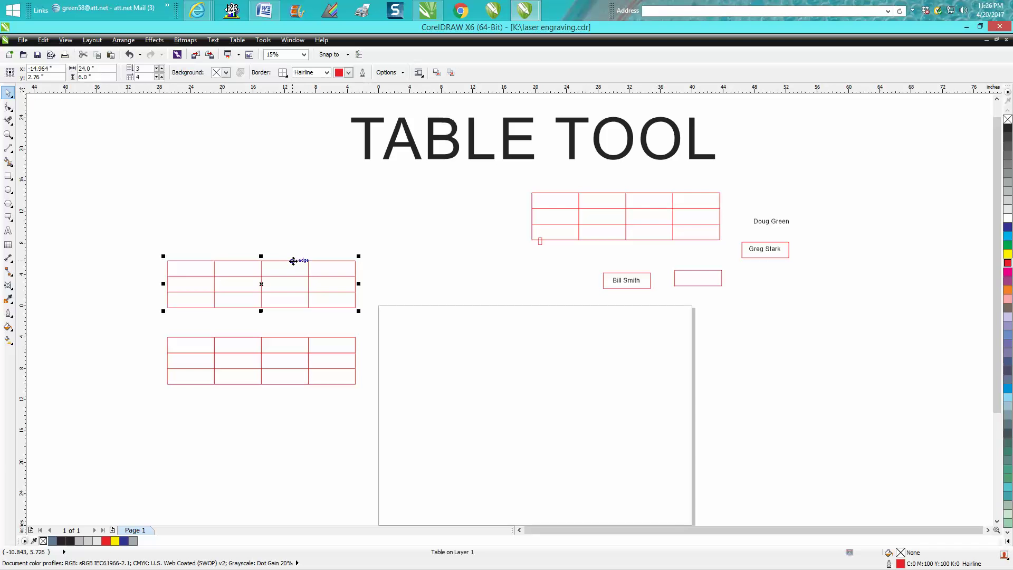
pyautogui.moveTo(295, 264); pyautogui.dragTo(365, 232)
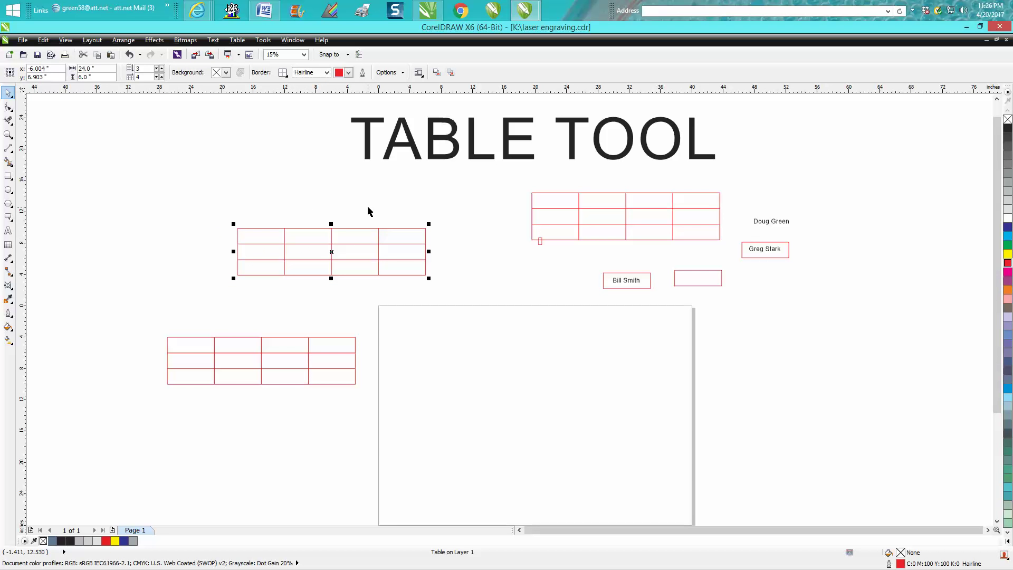
# Break the sample table apart and ungroup all its pieces
pyautogui.click(123, 40)
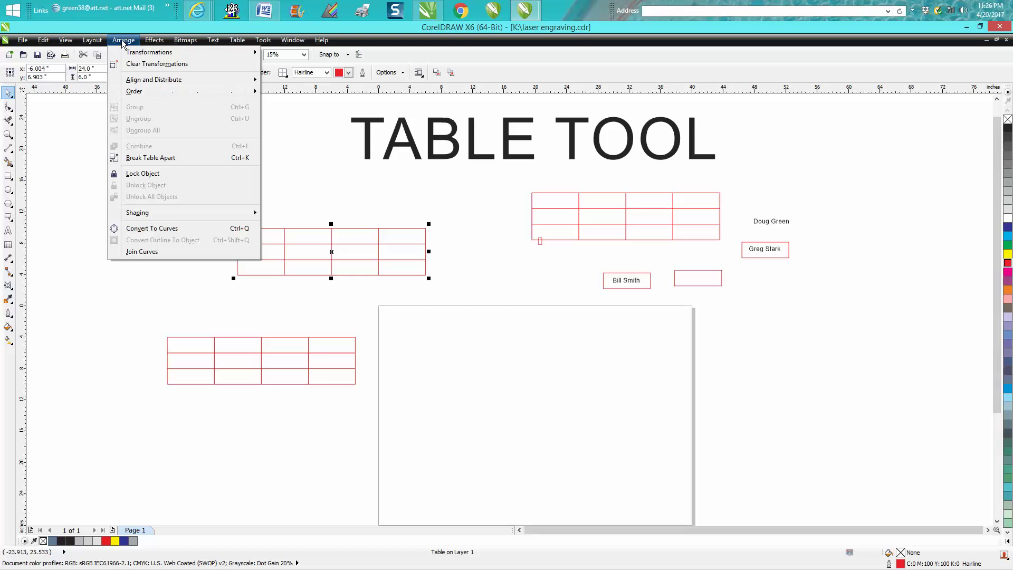
pyautogui.click(159, 158)
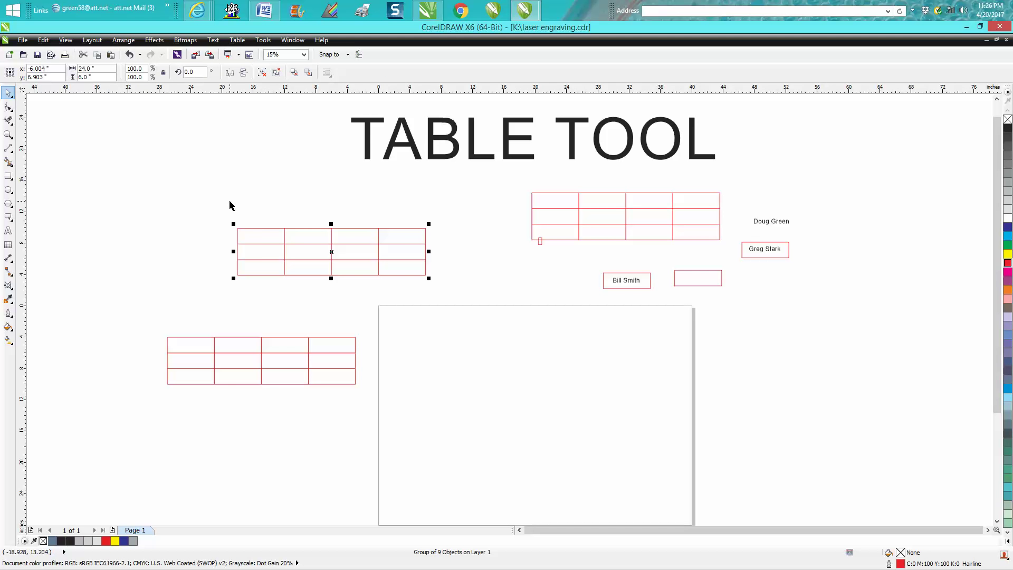
pyautogui.click(123, 41)
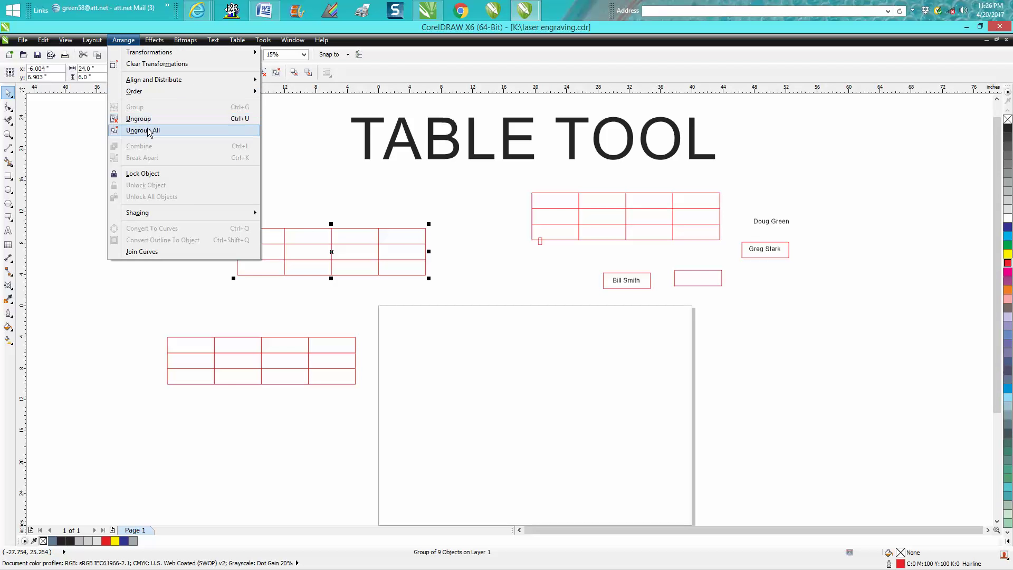
pyautogui.click(150, 132)
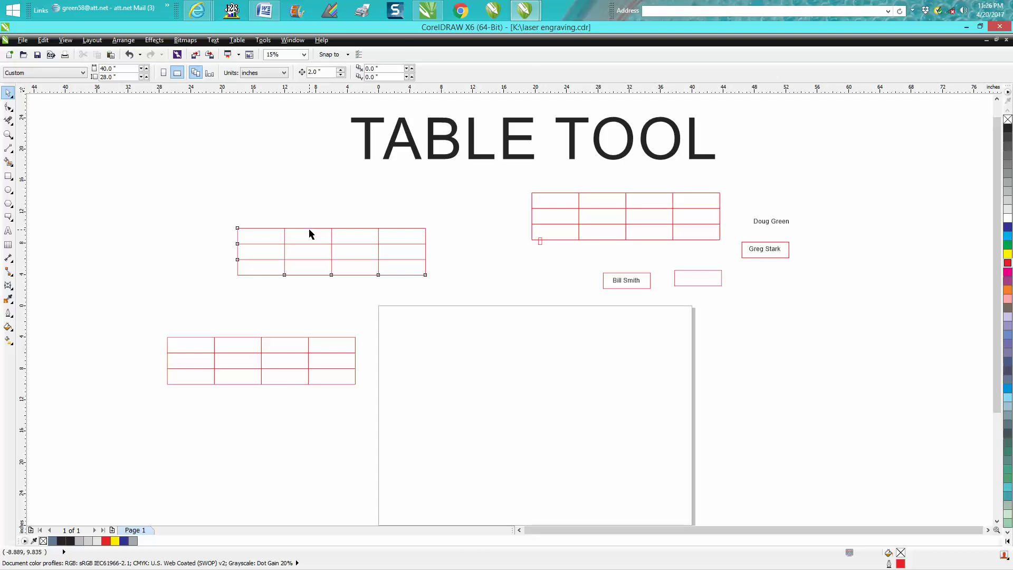
# Pull the broken table's top line upward and move its middle vertical line off to the left
pyautogui.click(330, 228)
pyautogui.moveTo(333, 228); pyautogui.dragTo(327, 198)
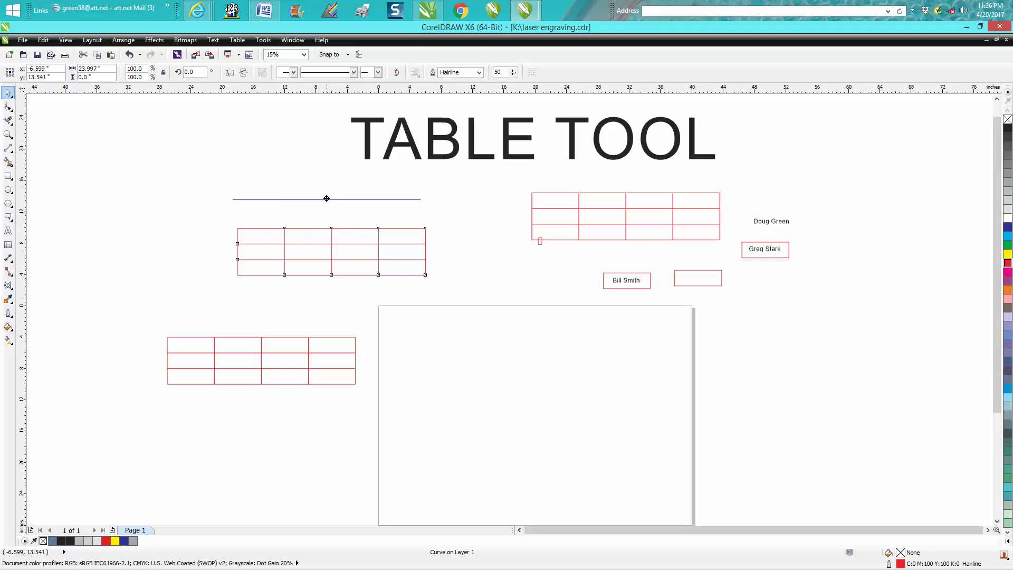
pyautogui.click(332, 242)
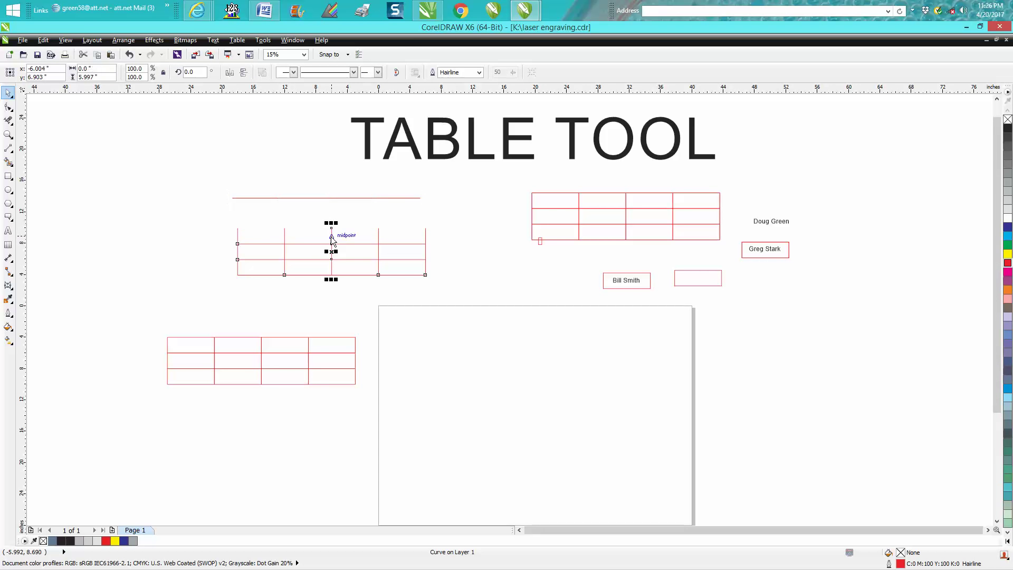
pyautogui.press('F10')
pyautogui.click(8, 93)
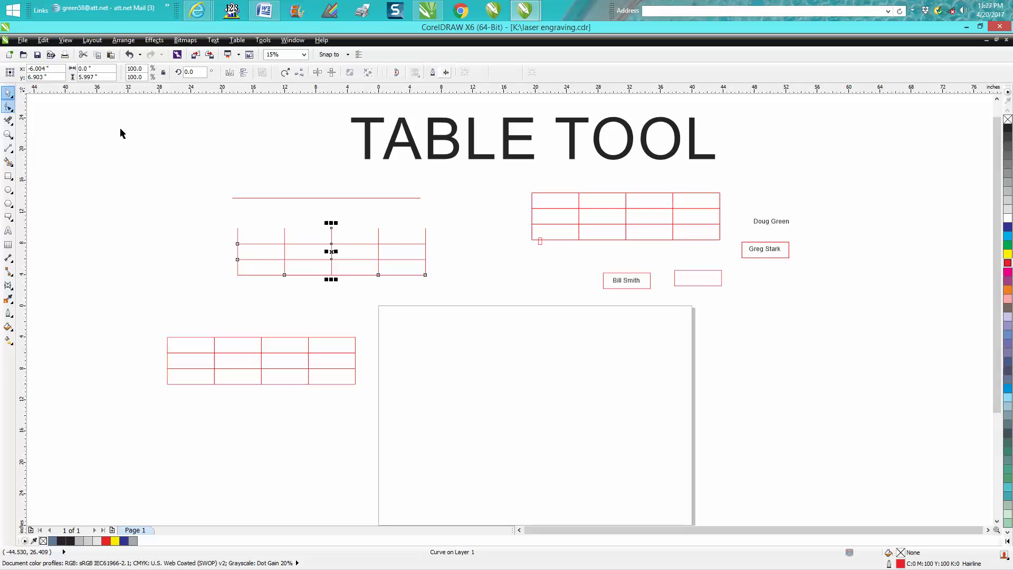
pyautogui.moveTo(331, 255); pyautogui.dragTo(212, 250)
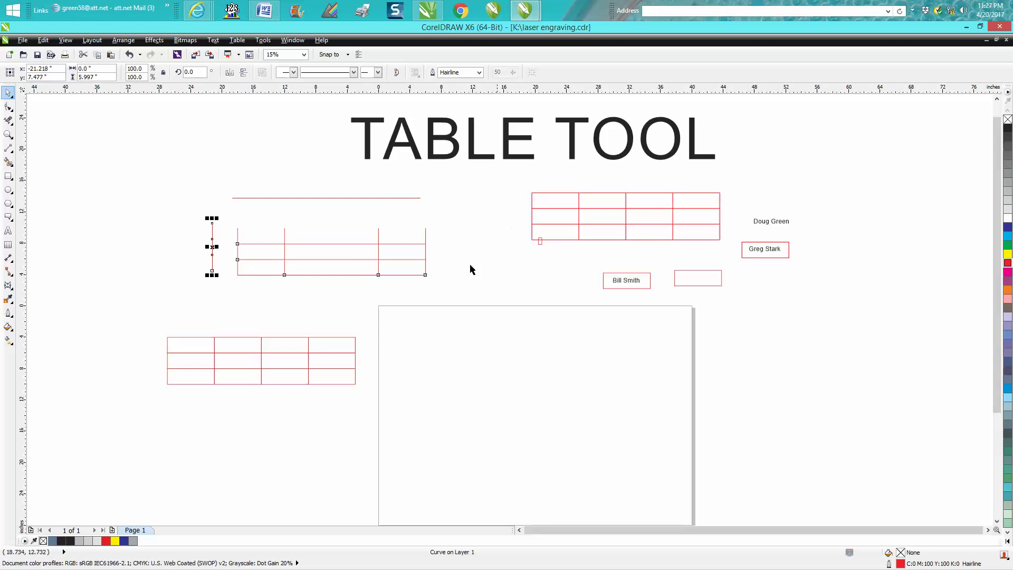
# Lift one cell of the lower table up out of that table
pyautogui.moveTo(199, 186); pyautogui.dragTo(457, 293)
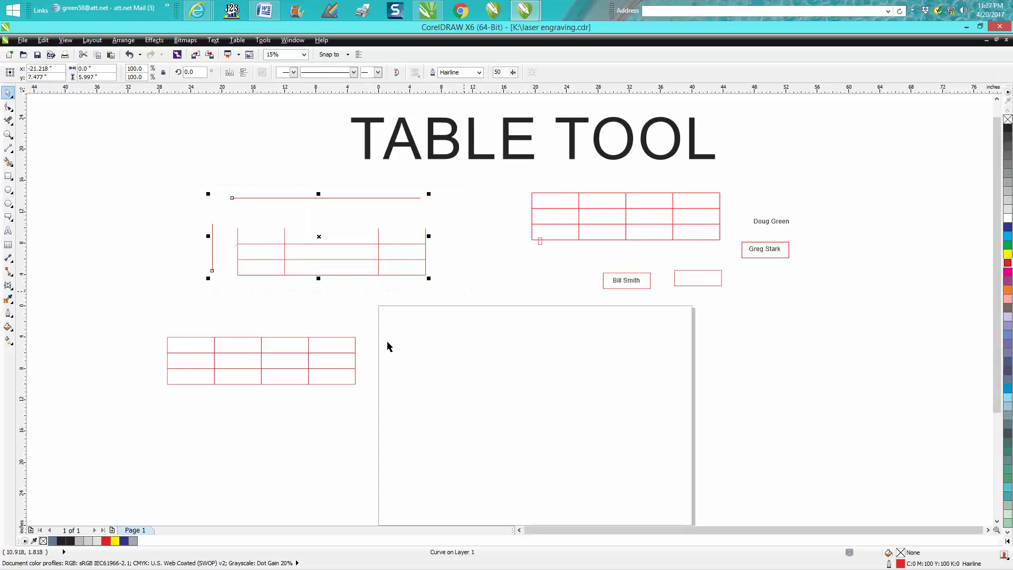
pyautogui.click(298, 353)
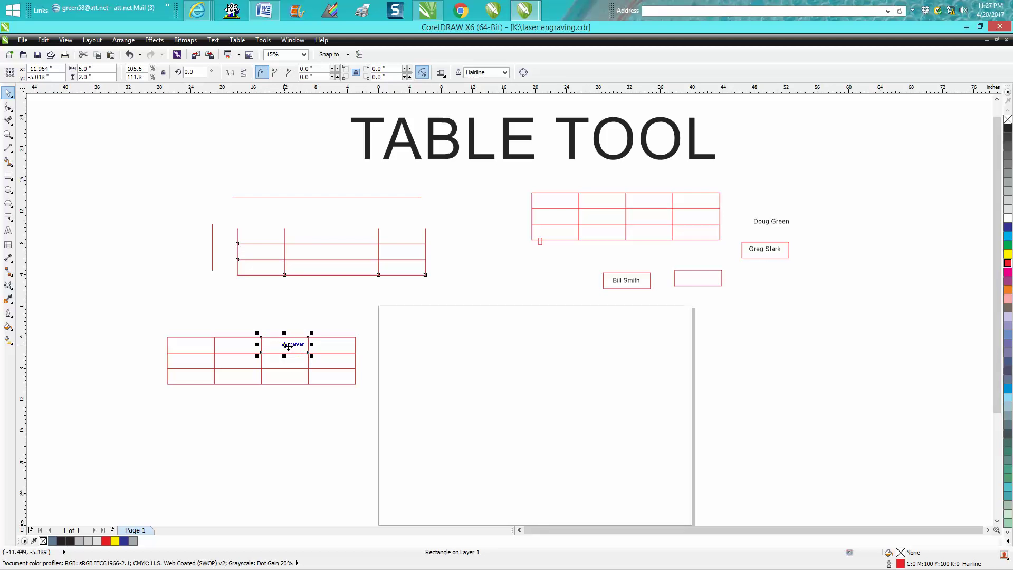
pyautogui.moveTo(288, 347); pyautogui.dragTo(286, 319)
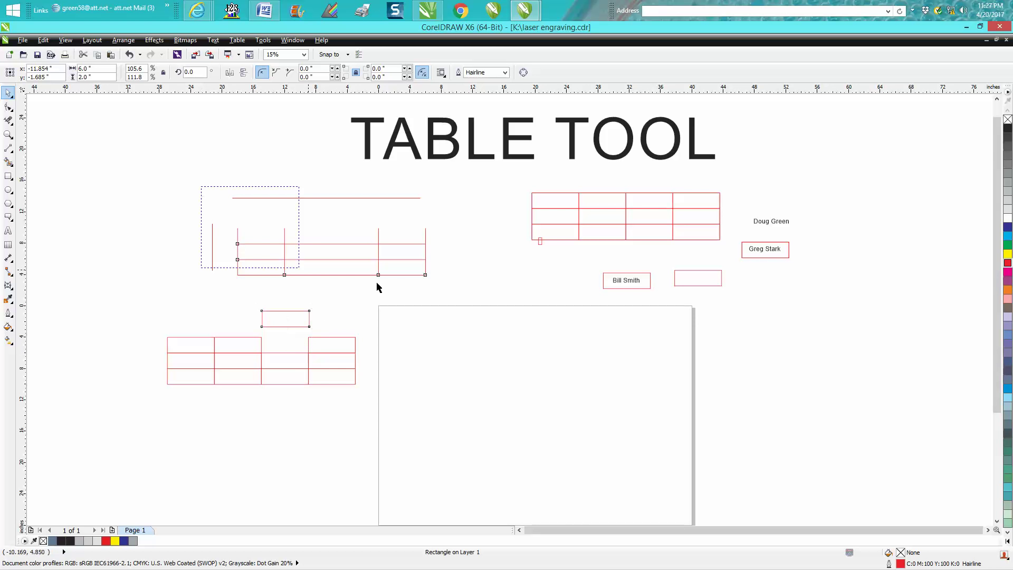
# Delete the broken table's loose pieces, then select the lower table with its loose cell
pyautogui.moveTo(376, 284); pyautogui.dragTo(451, 294)
pyautogui.press('Delete')
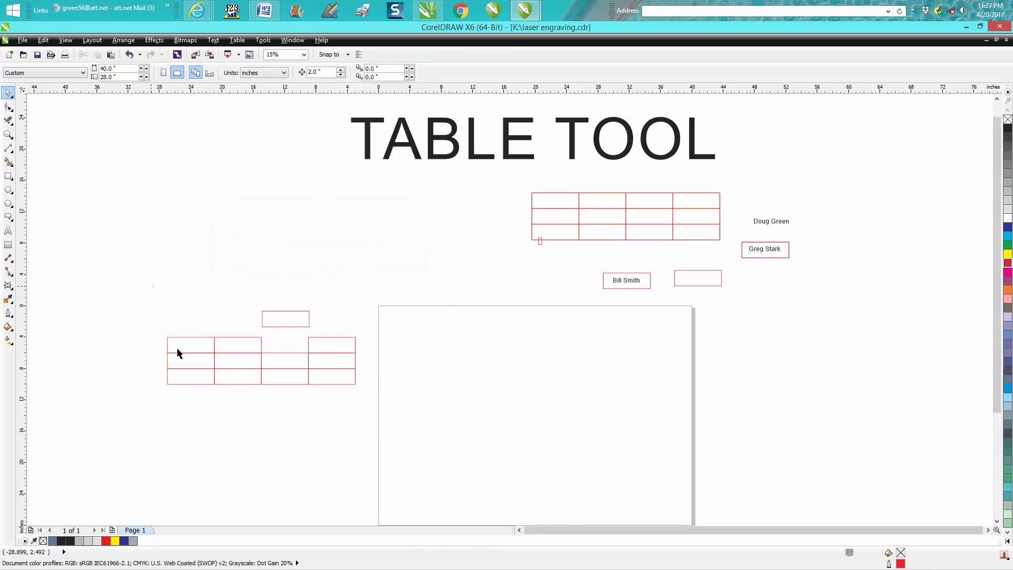
pyautogui.moveTo(152, 287); pyautogui.dragTo(387, 415)
# Delete the lower table and loose cell, and move the remaining table onto the page's upper-left area
pyautogui.press('Delete')
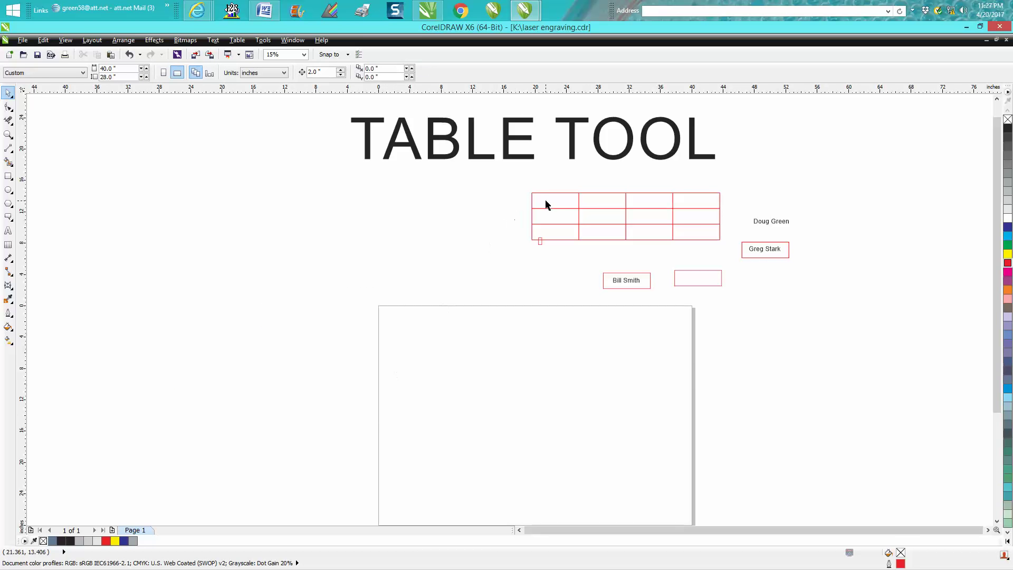
pyautogui.click(533, 210)
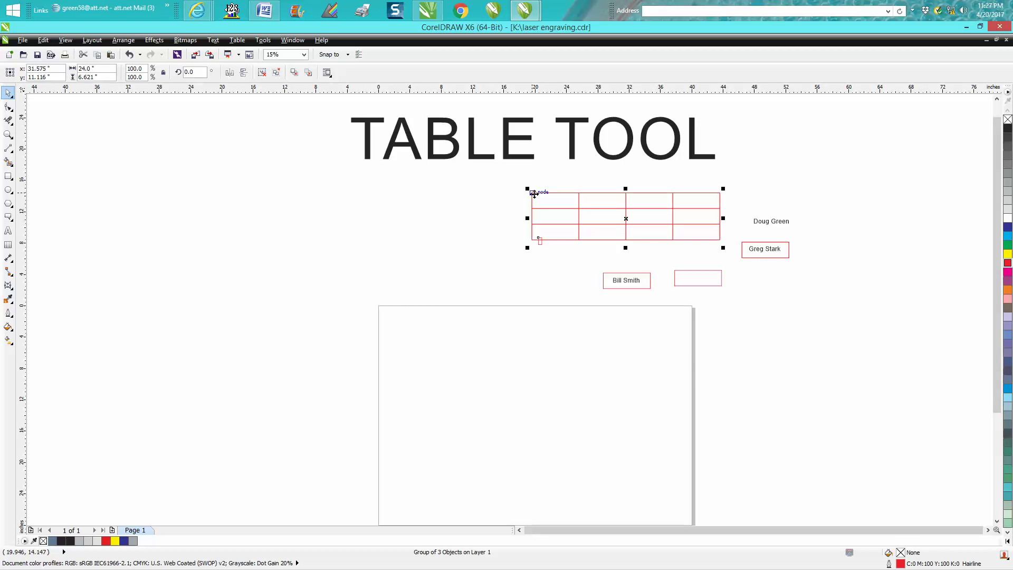
pyautogui.moveTo(533, 193); pyautogui.dragTo(398, 335)
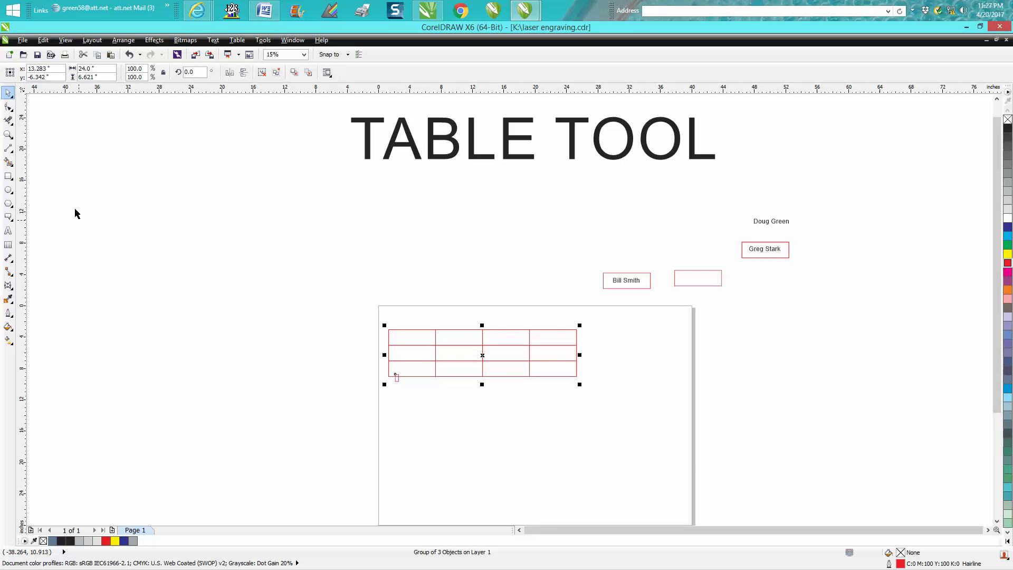
pyautogui.click(8, 134)
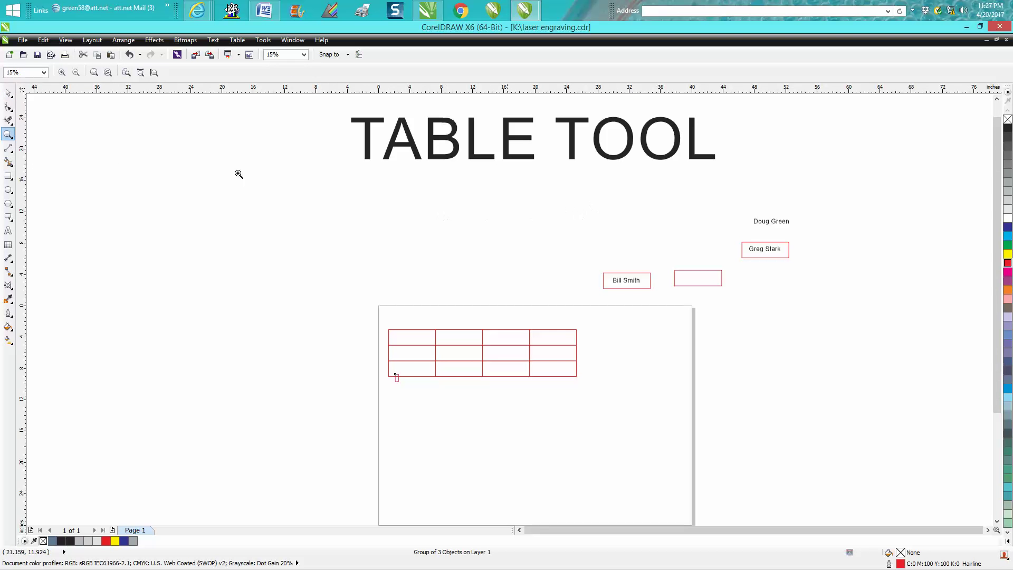
# Move the three names and their boxes down beside the page, level with the table, and zoom in
pyautogui.click(7, 92)
pyautogui.moveTo(566, 182); pyautogui.dragTo(820, 316)
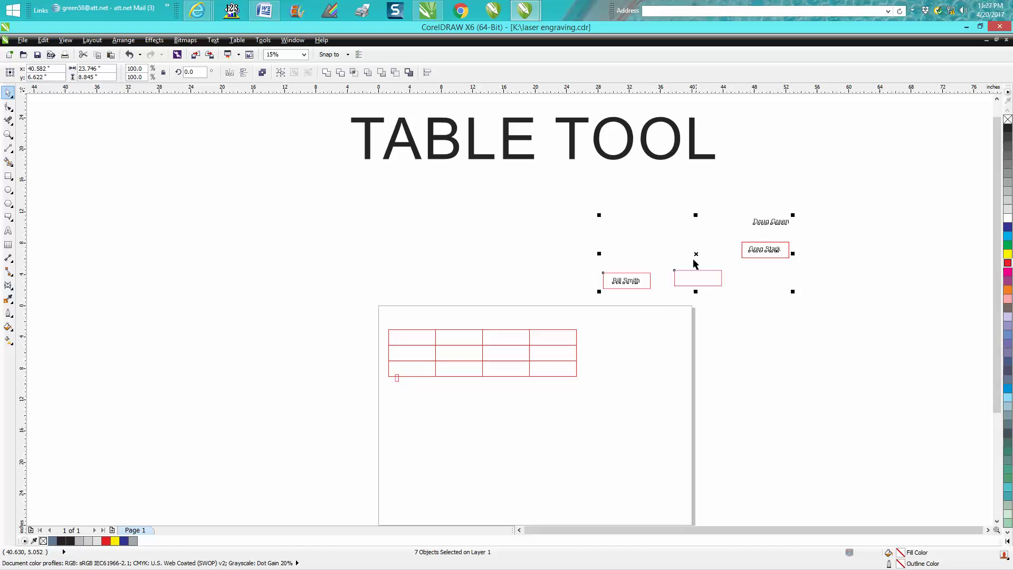
pyautogui.moveTo(714, 296); pyautogui.dragTo(763, 353)
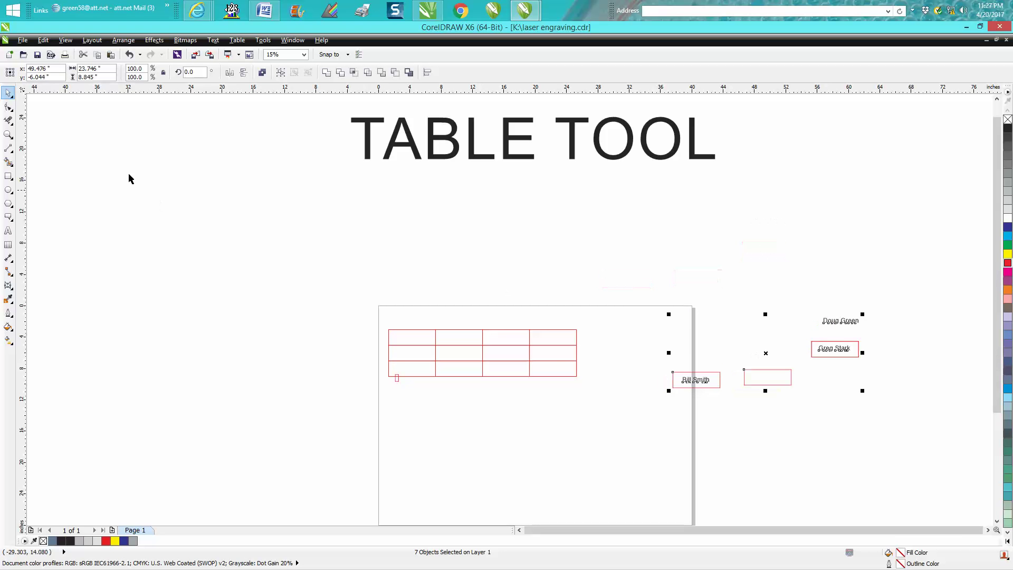
pyautogui.click(8, 135)
pyautogui.moveTo(369, 278); pyautogui.dragTo(878, 483)
pyautogui.click(8, 93)
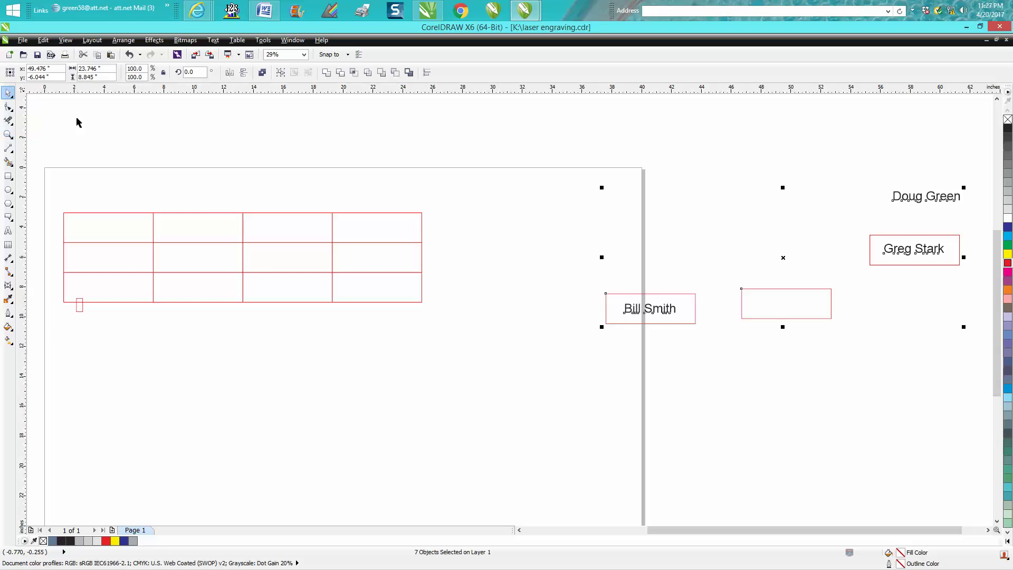
pyautogui.click(654, 289)
# Centre the Bill Smith box and text together and move them into the table's top-left cell
pyautogui.click(655, 294)
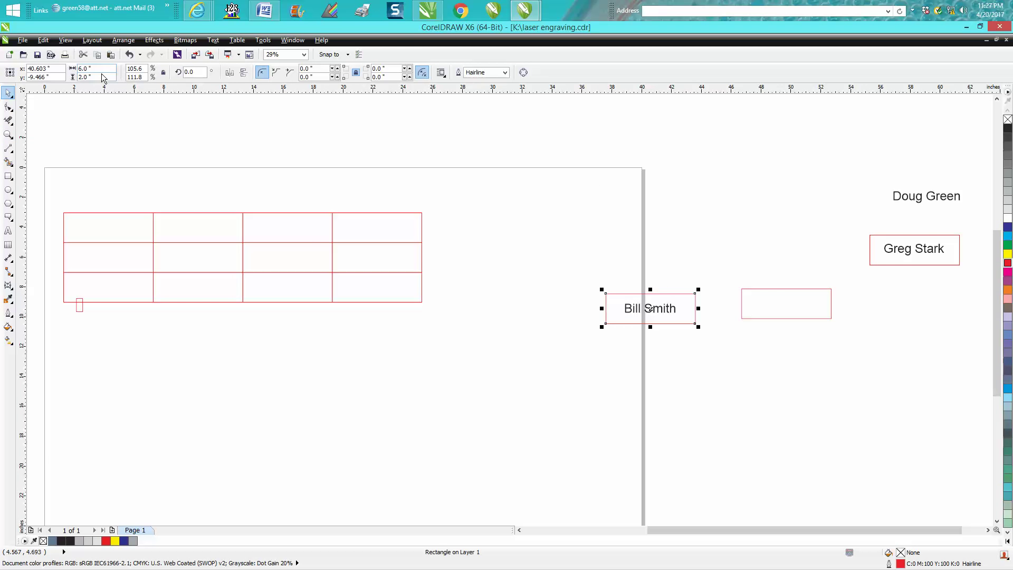
pyautogui.hotkey('ctrl', 'z')
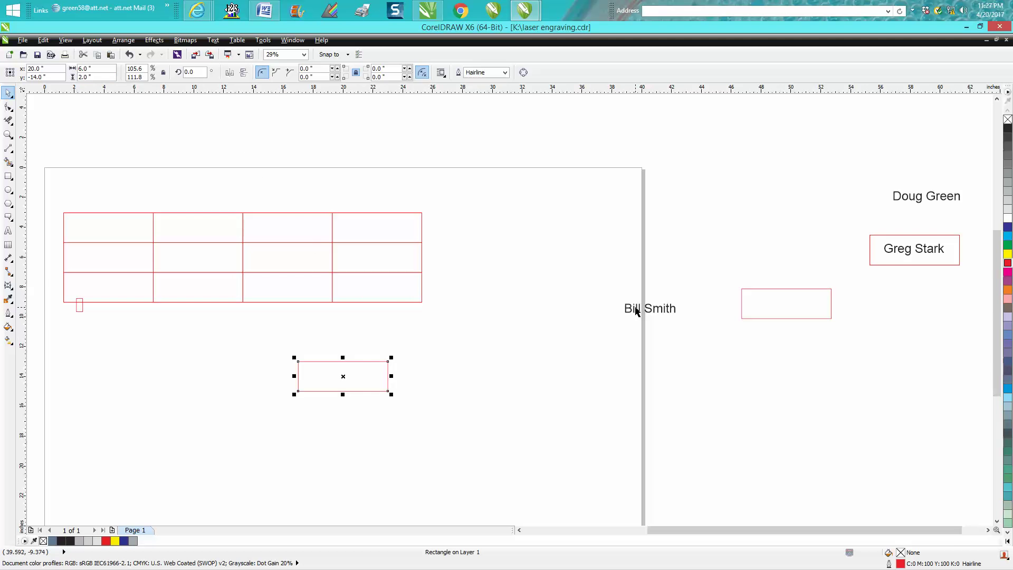
pyautogui.click(636, 311)
pyautogui.press('p')
pyautogui.moveTo(289, 348); pyautogui.dragTo(432, 419)
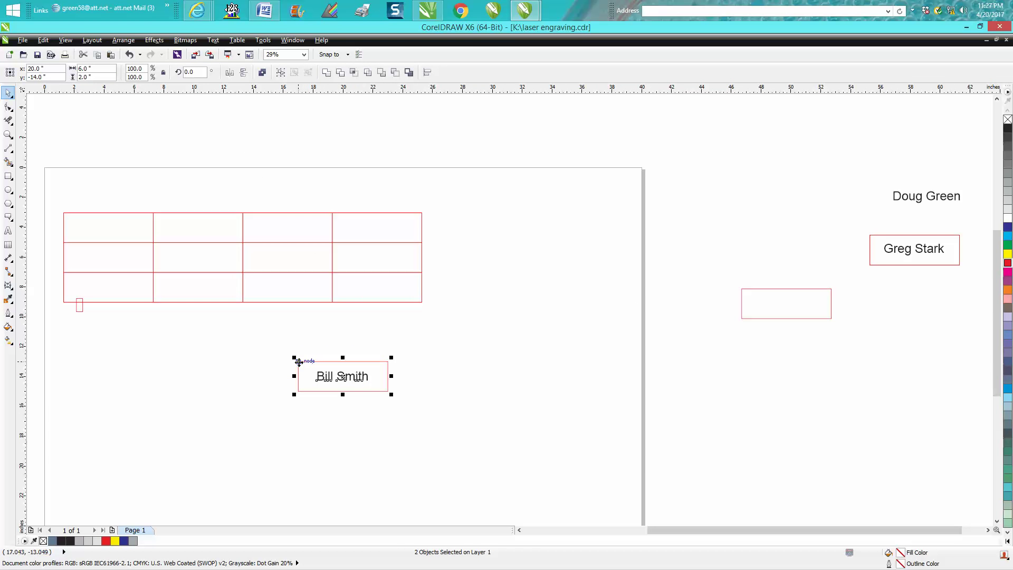
pyautogui.moveTo(299, 362); pyautogui.dragTo(65, 214)
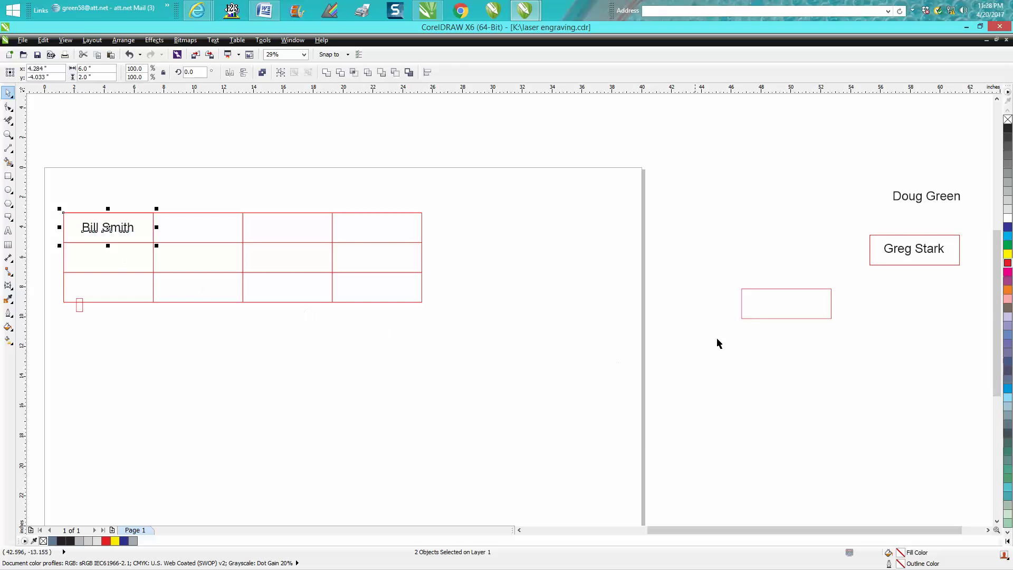
pyautogui.click(912, 203)
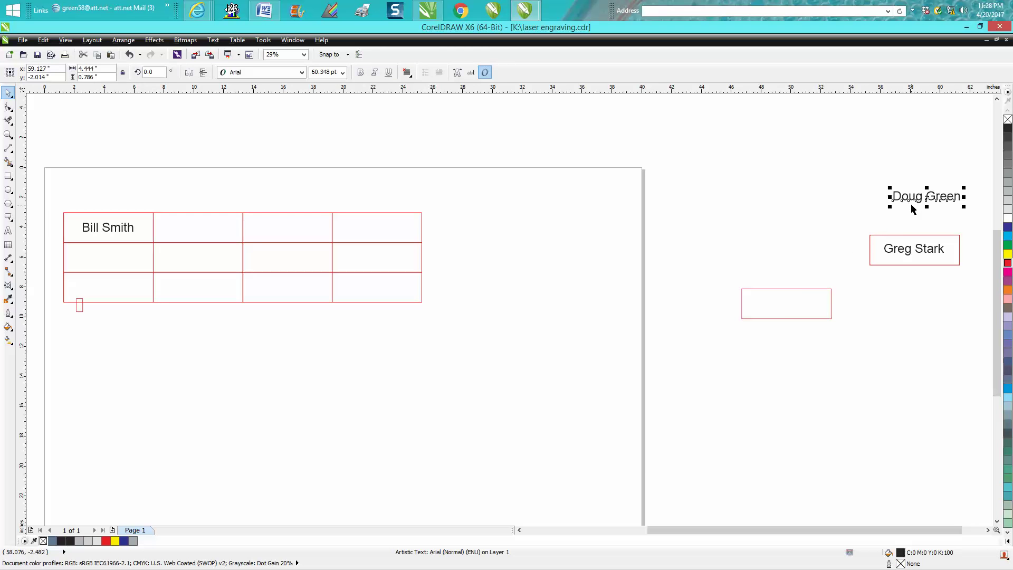
pyautogui.press('p')
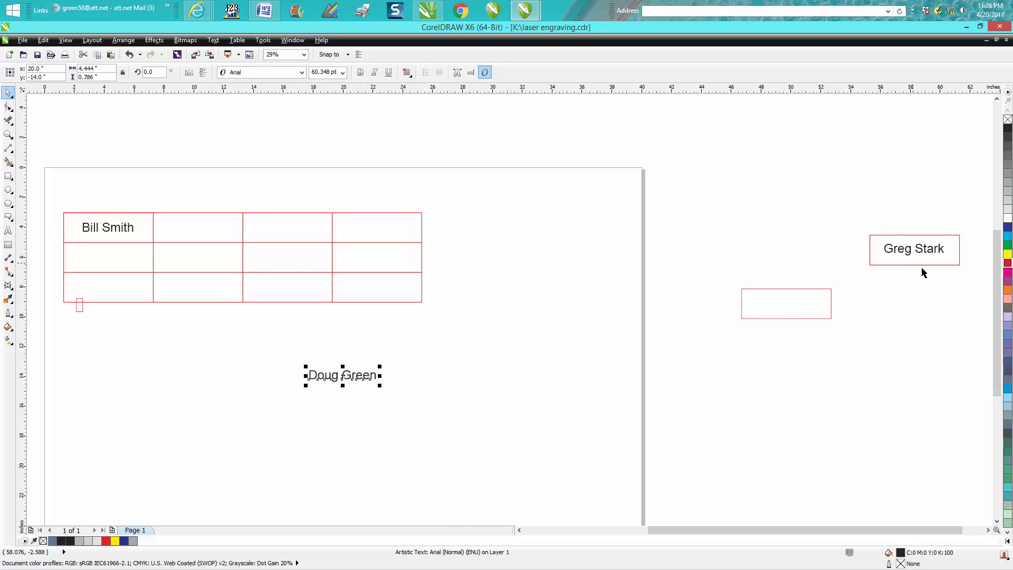
pyautogui.click(816, 294)
pyautogui.press('p')
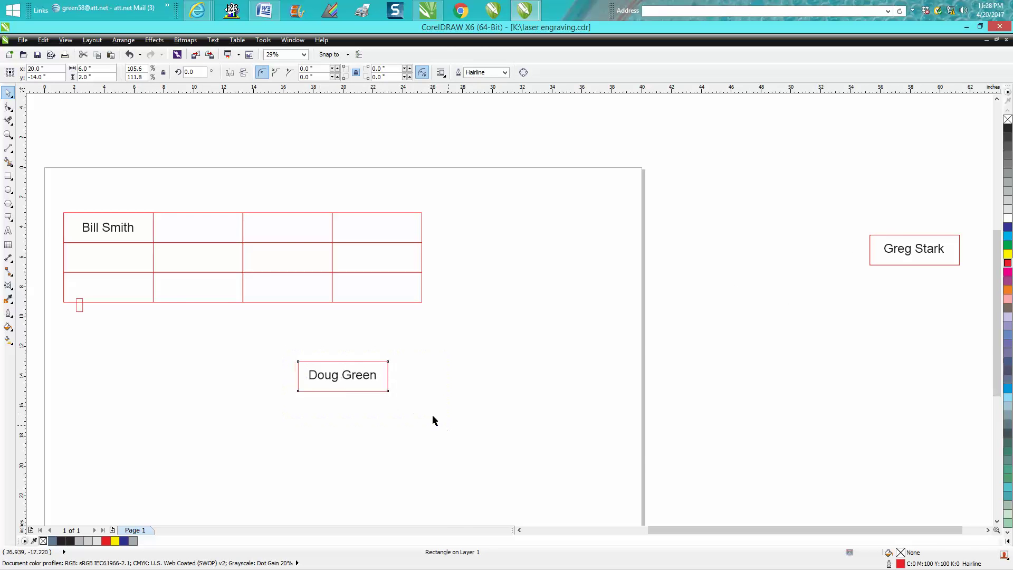
pyautogui.moveTo(432, 420); pyautogui.dragTo(152, 241)
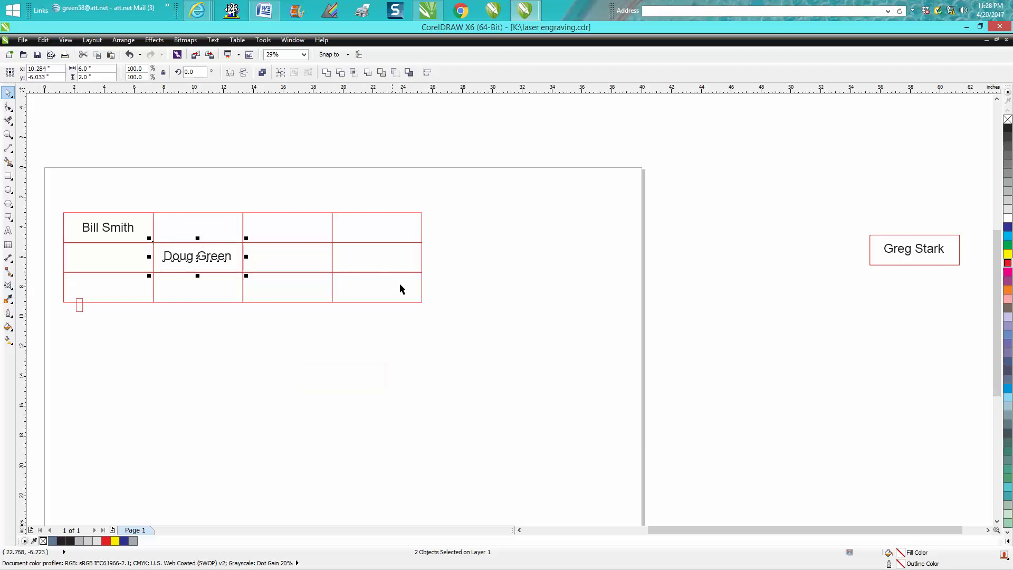
pyautogui.moveTo(865, 221); pyautogui.dragTo(970, 293)
pyautogui.press('p')
pyautogui.moveTo(291, 341); pyautogui.dragTo(400, 408)
pyautogui.moveTo(298, 362); pyautogui.dragTo(332, 213)
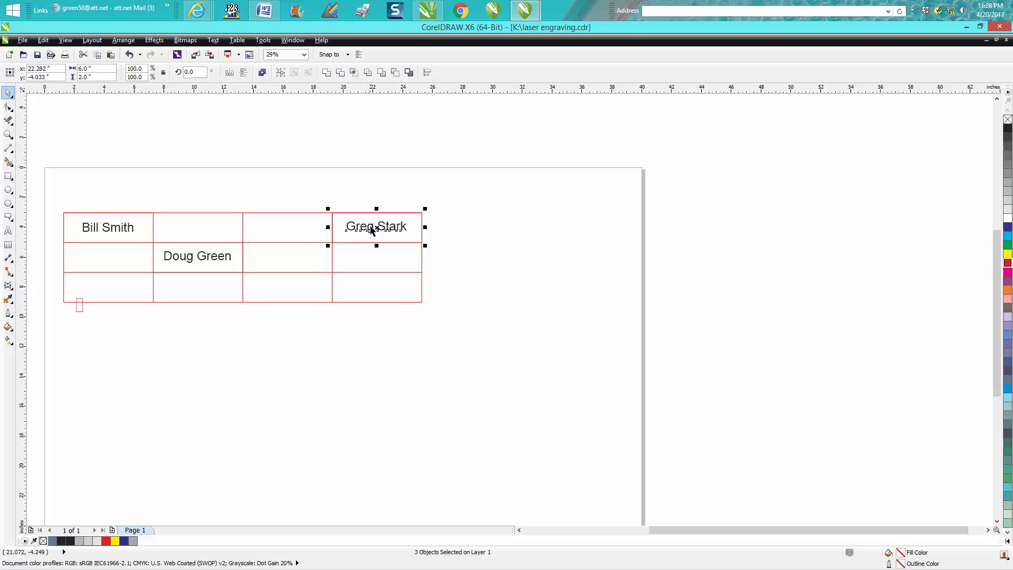
pyautogui.click(255, 199)
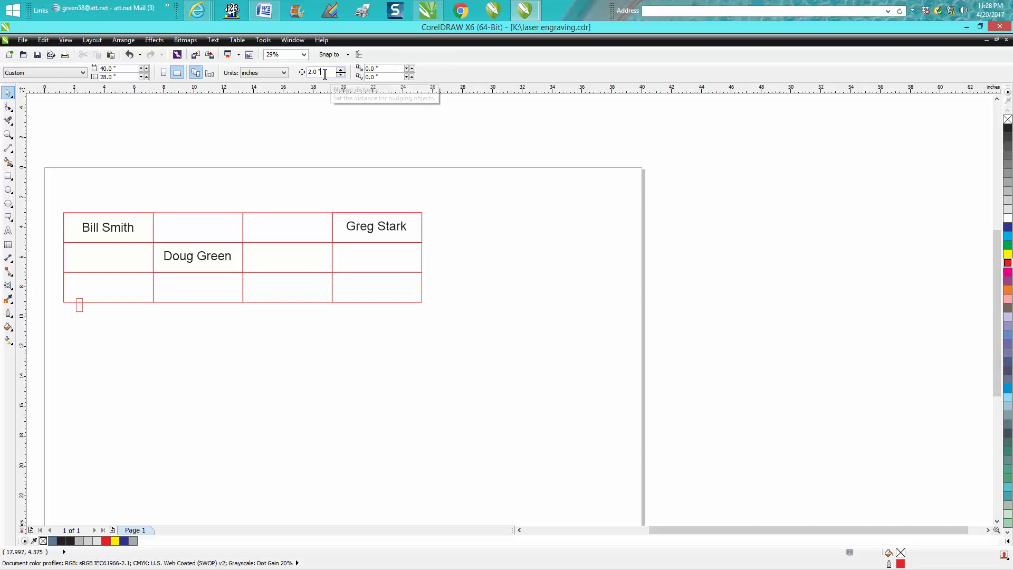
# Set the nudge distance to 9 in and select the table grid
pyautogui.moveTo(325, 74); pyautogui.dragTo(303, 74)
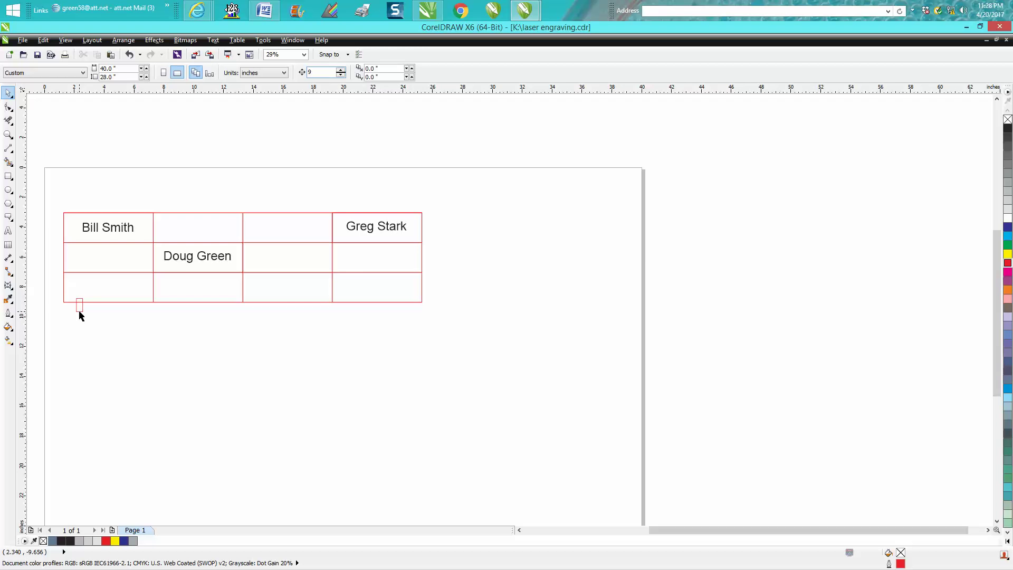
pyautogui.click(182, 271)
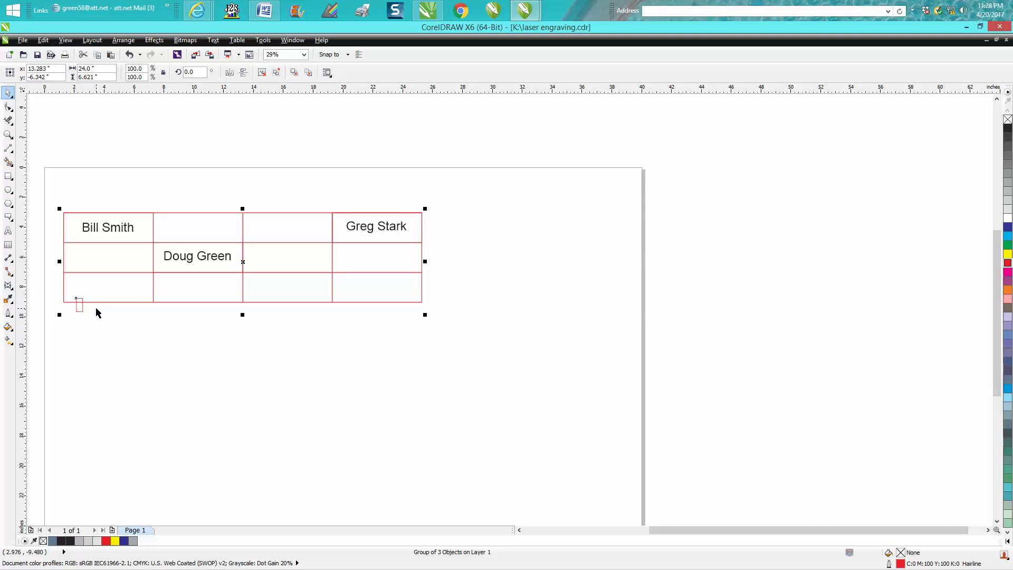
pyautogui.press('Down')
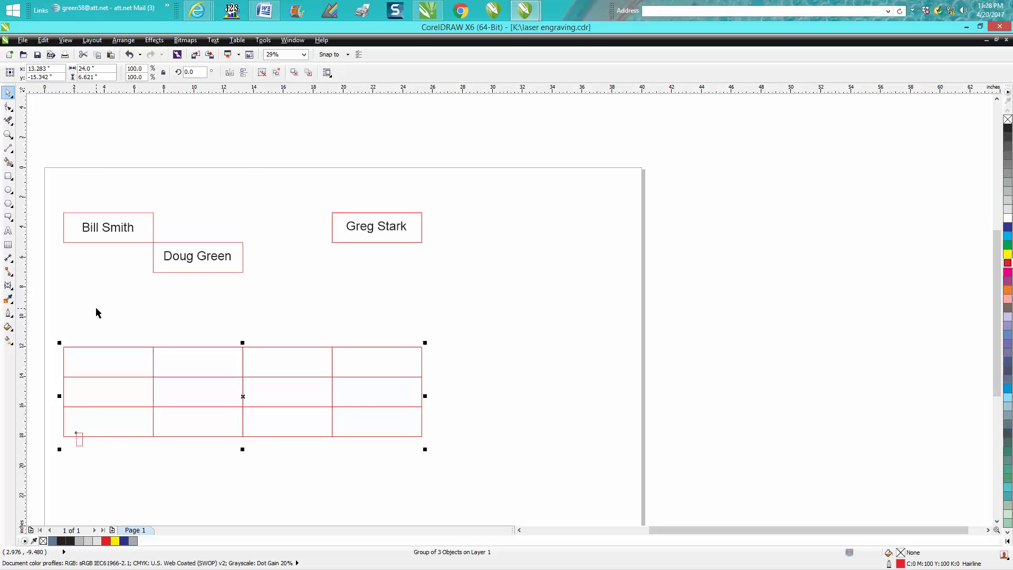
pyautogui.click(93, 213)
pyautogui.press('Delete')
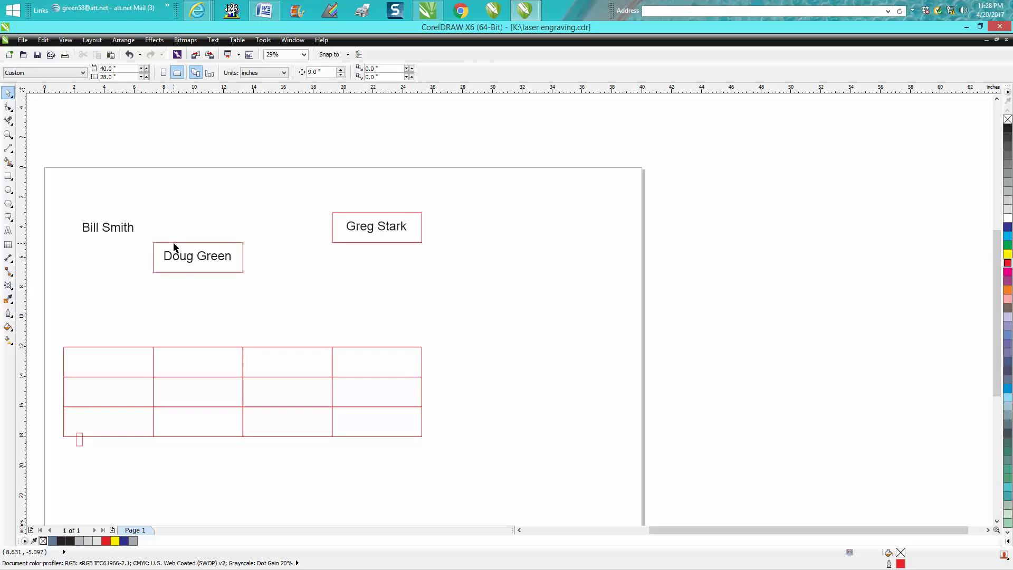
pyautogui.click(175, 243)
pyautogui.press('Delete')
pyautogui.click(344, 213)
pyautogui.press('Delete')
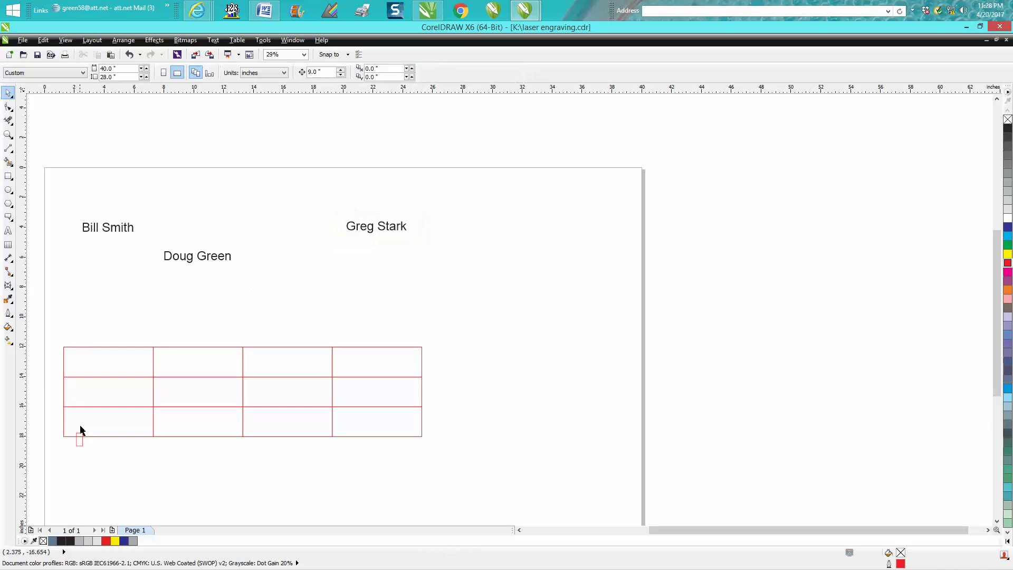
# Return the grid around the names, ungroup it, and delete the stray small rectangle
pyautogui.click(82, 436)
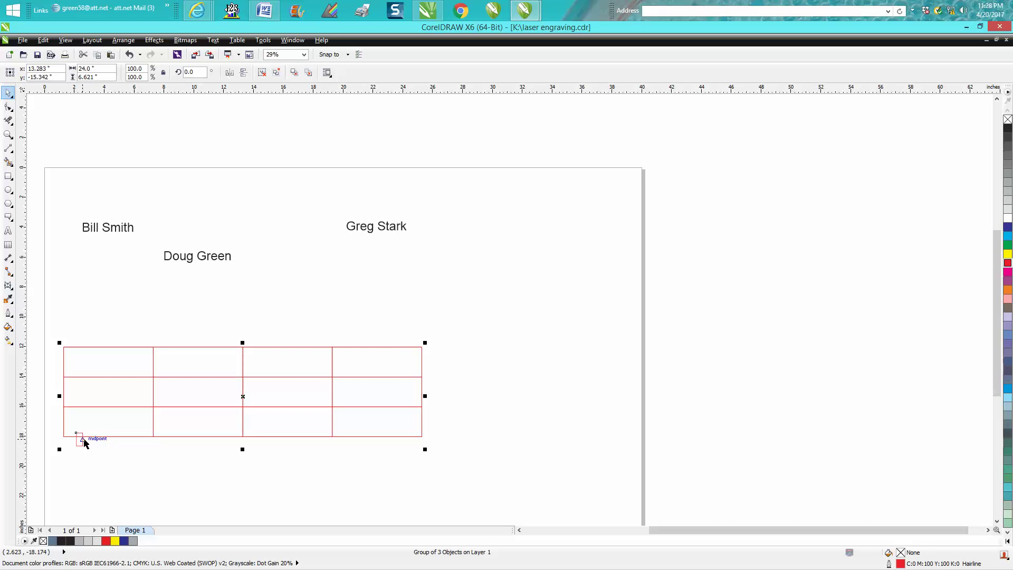
pyautogui.hotkey('ctrl', 'z')
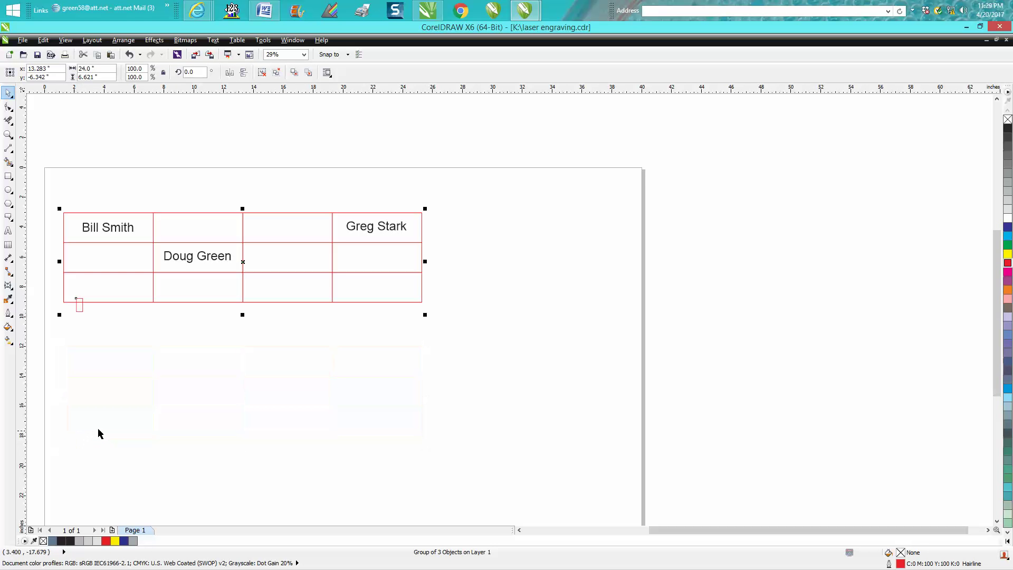
pyautogui.click(99, 436)
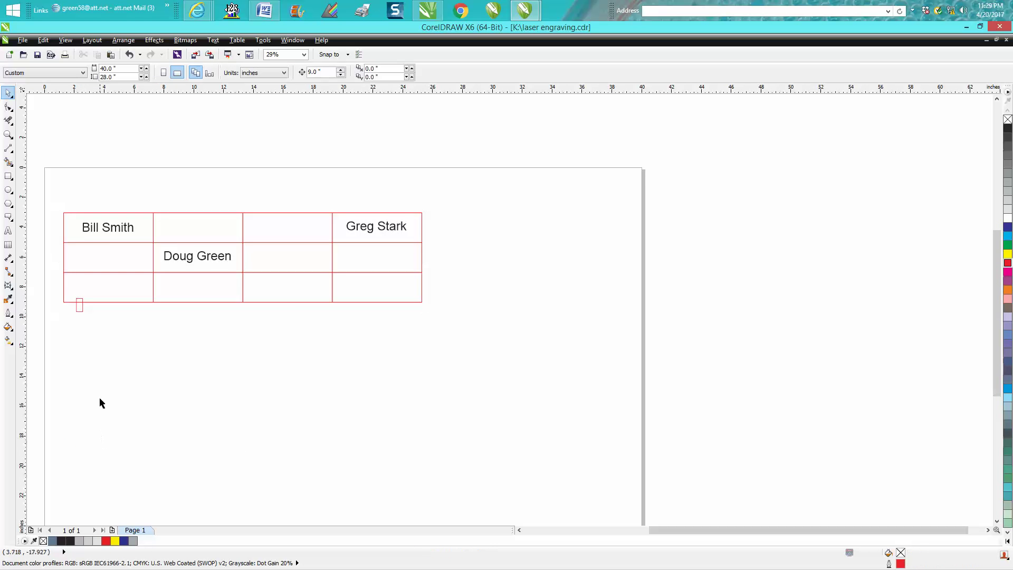
pyautogui.click(79, 307)
pyautogui.click(123, 41)
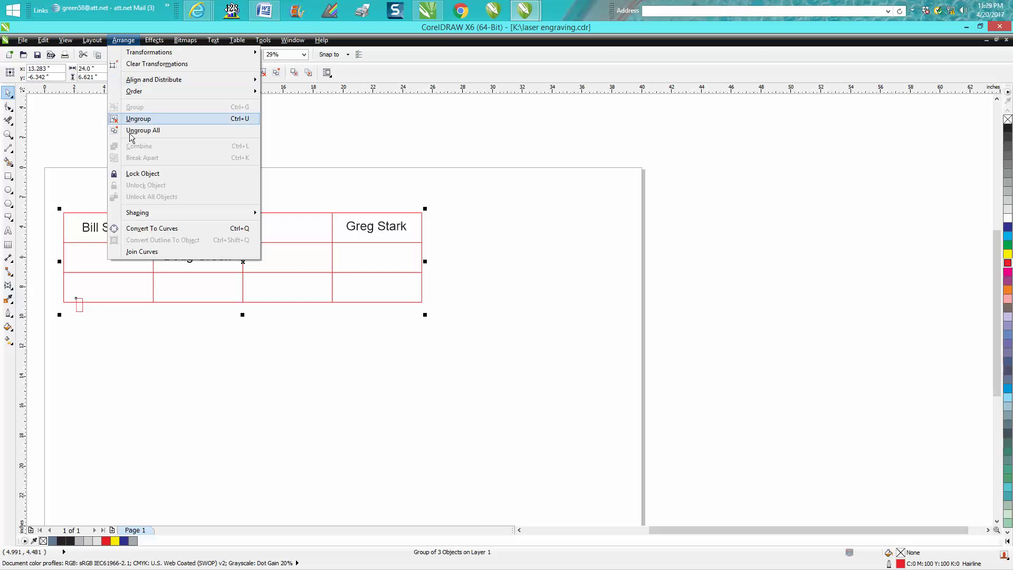
pyautogui.click(138, 118)
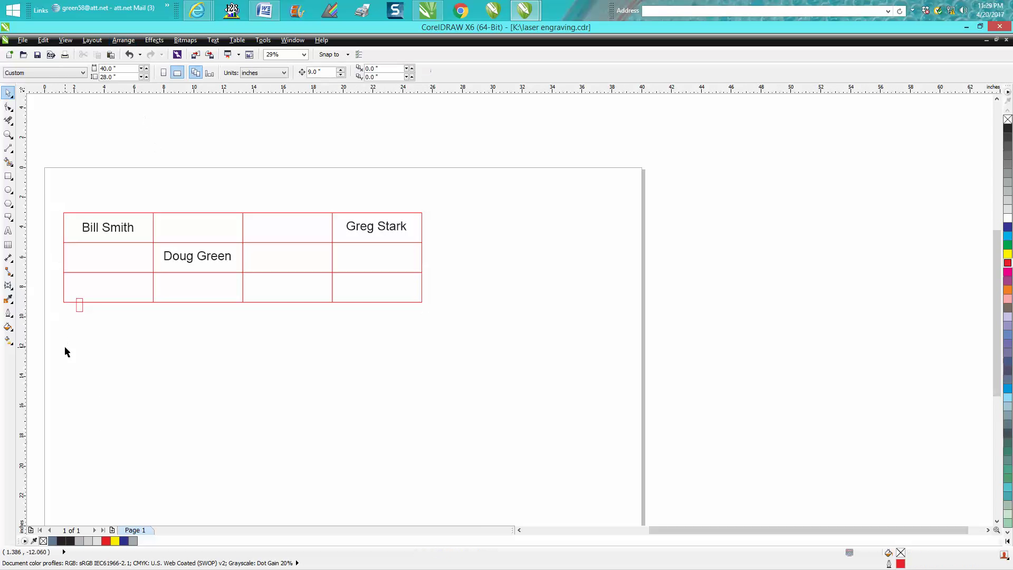
pyautogui.click(80, 305)
pyautogui.press('Delete')
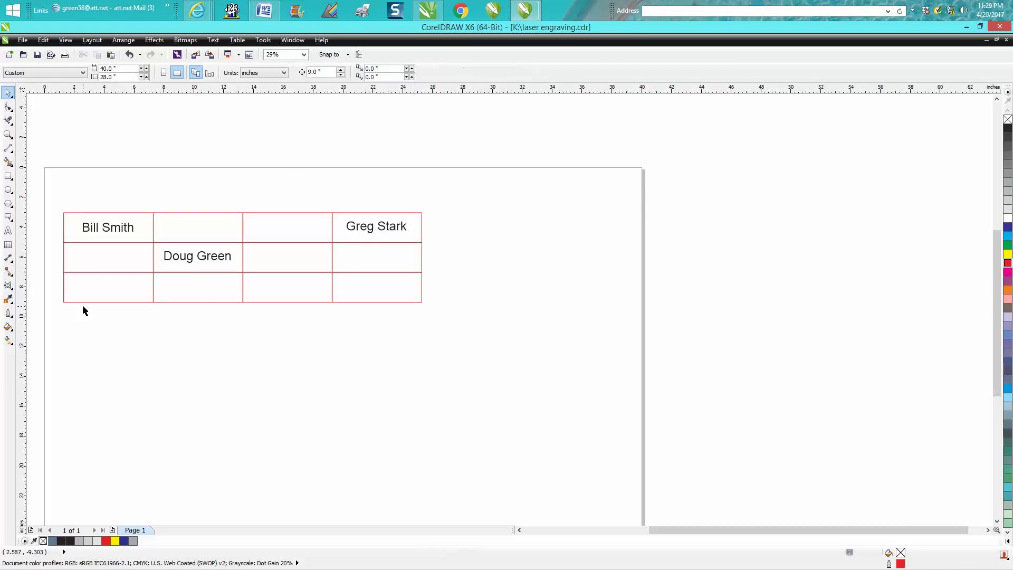